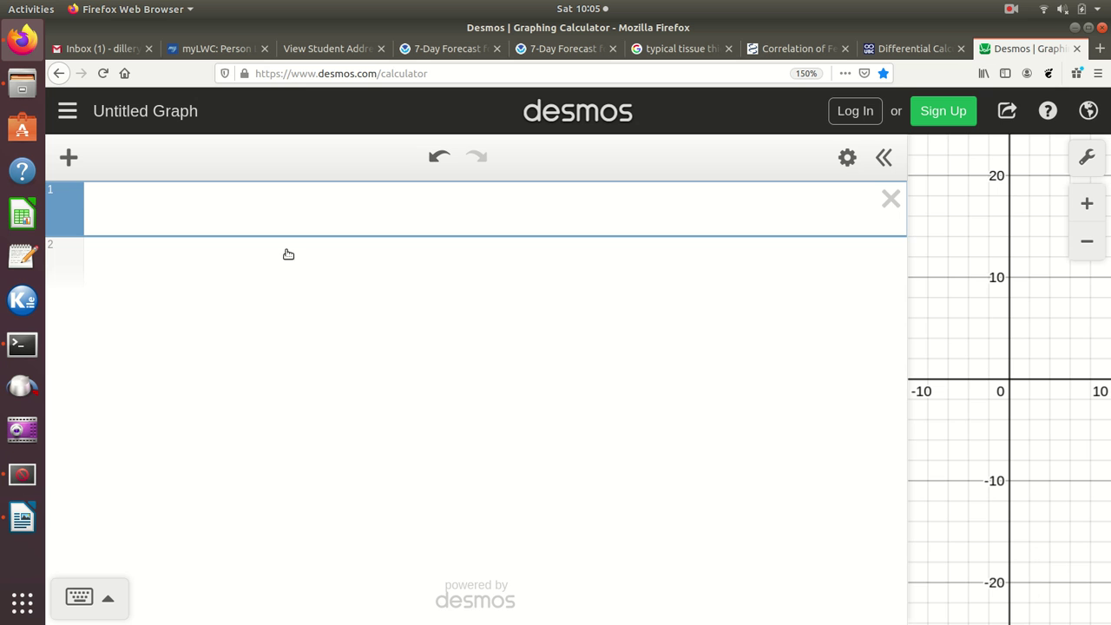
Check the Writer report, then enter dV/dT = d(LW)/dT in Desmos's first expression row
left_click(23, 519)
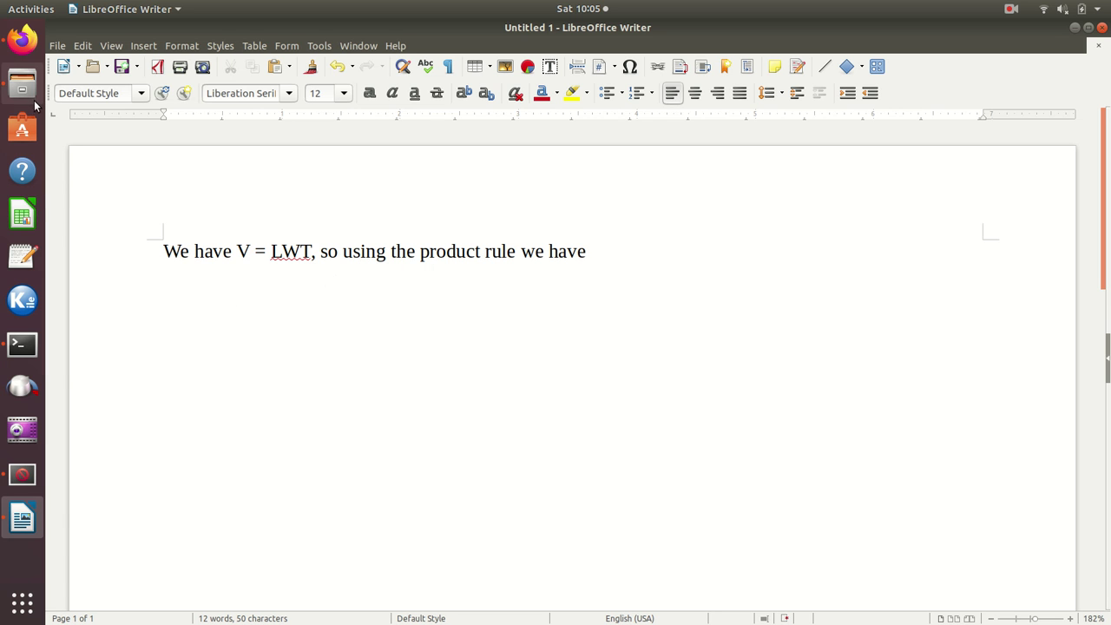
left_click(23, 42)
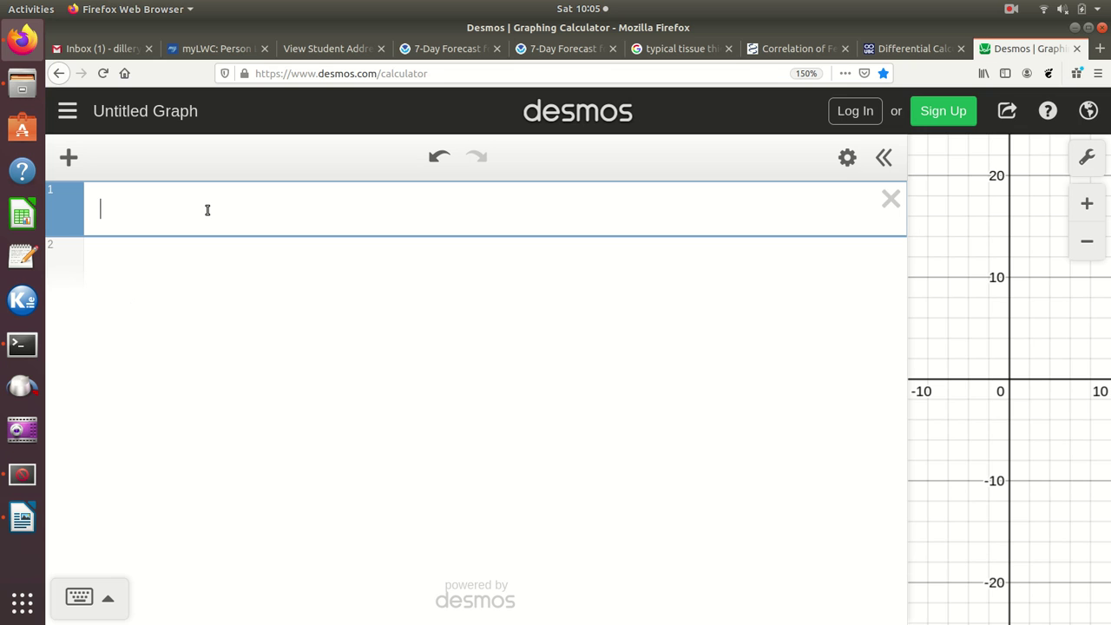
type("dV")
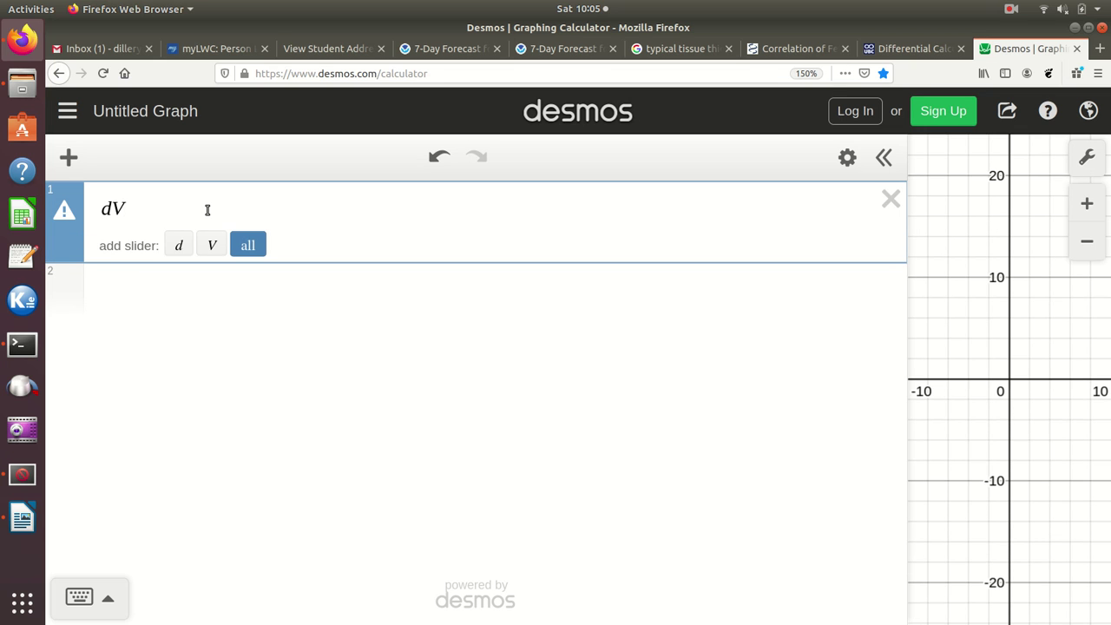
type("/")
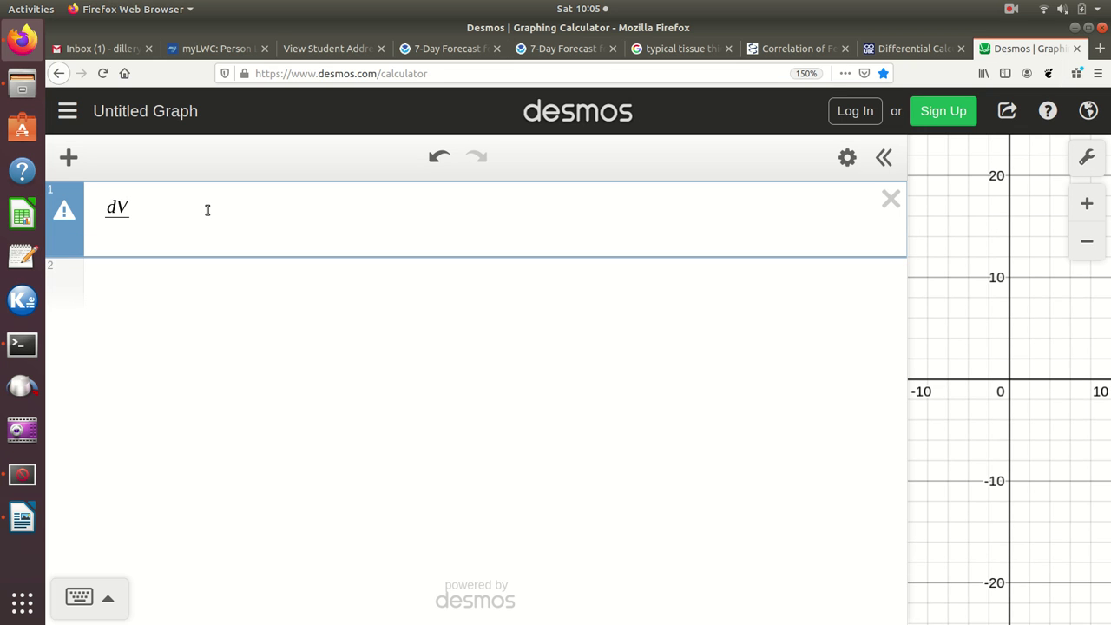
type("dT")
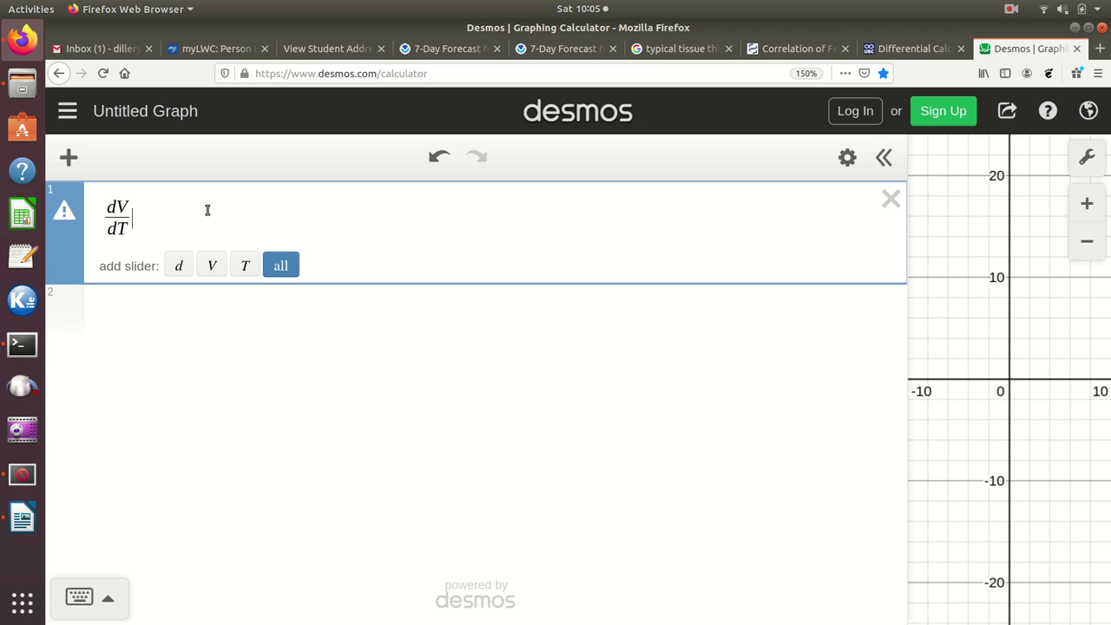
type("=")
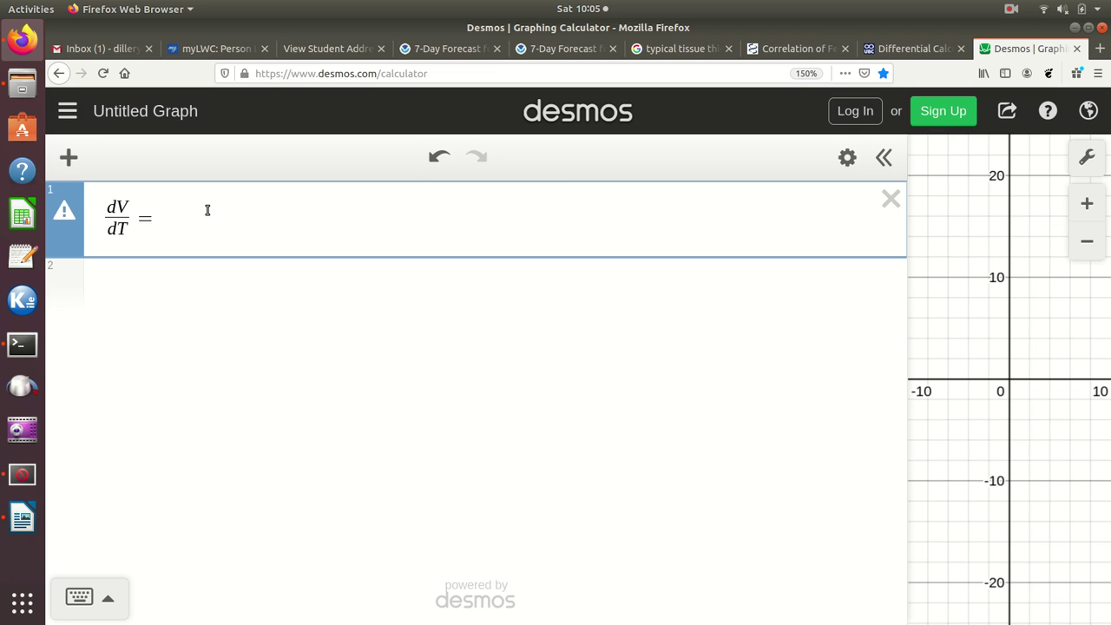
type("d(LW")
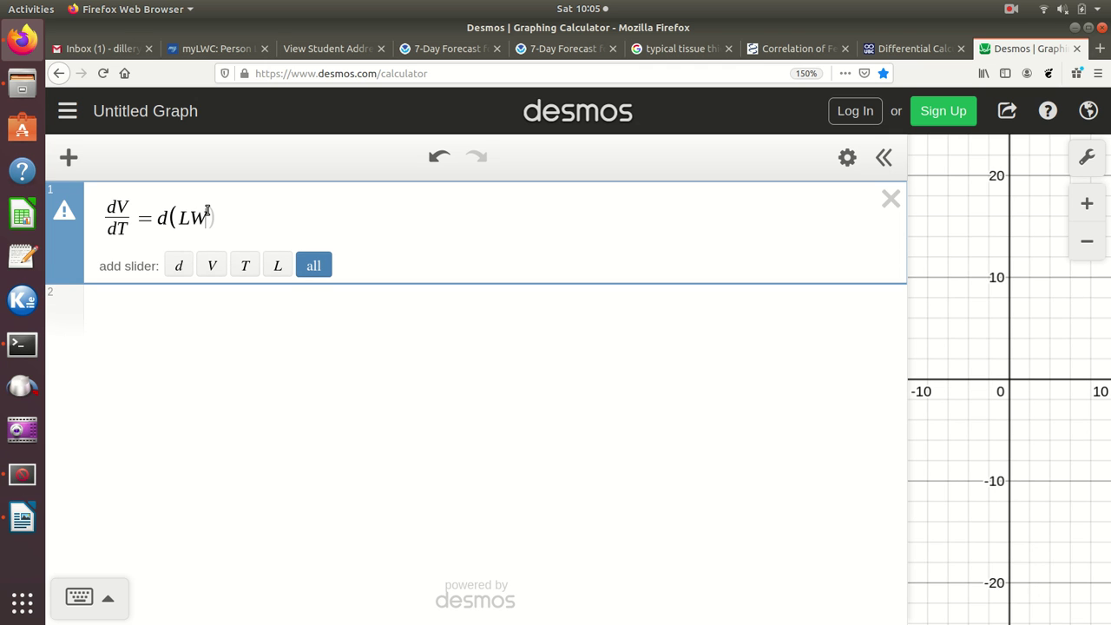
type(")")
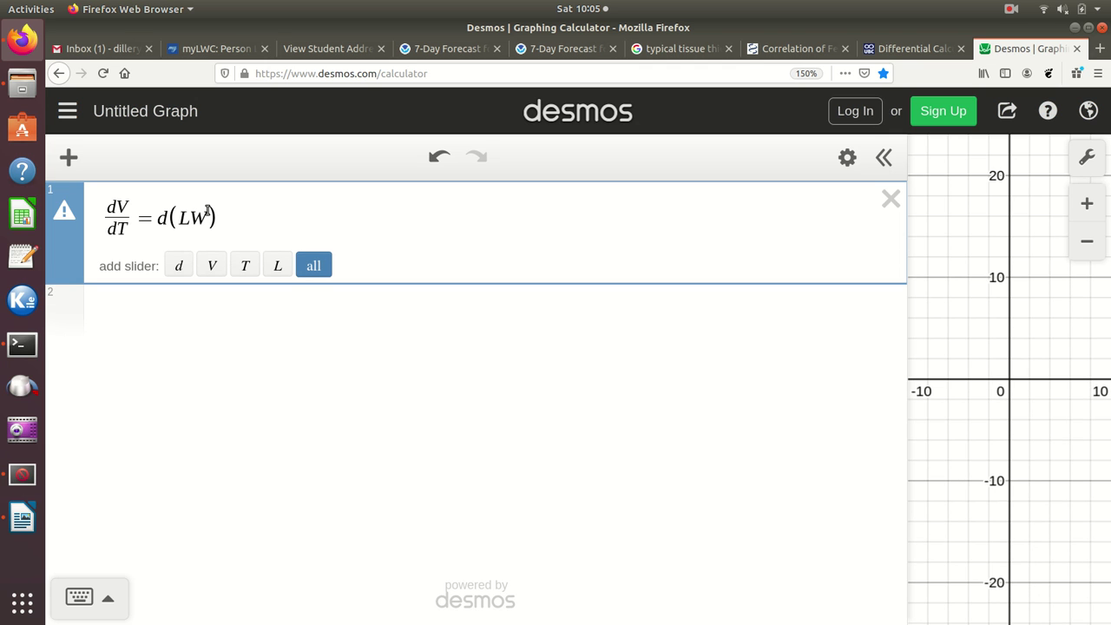
type("/dT")
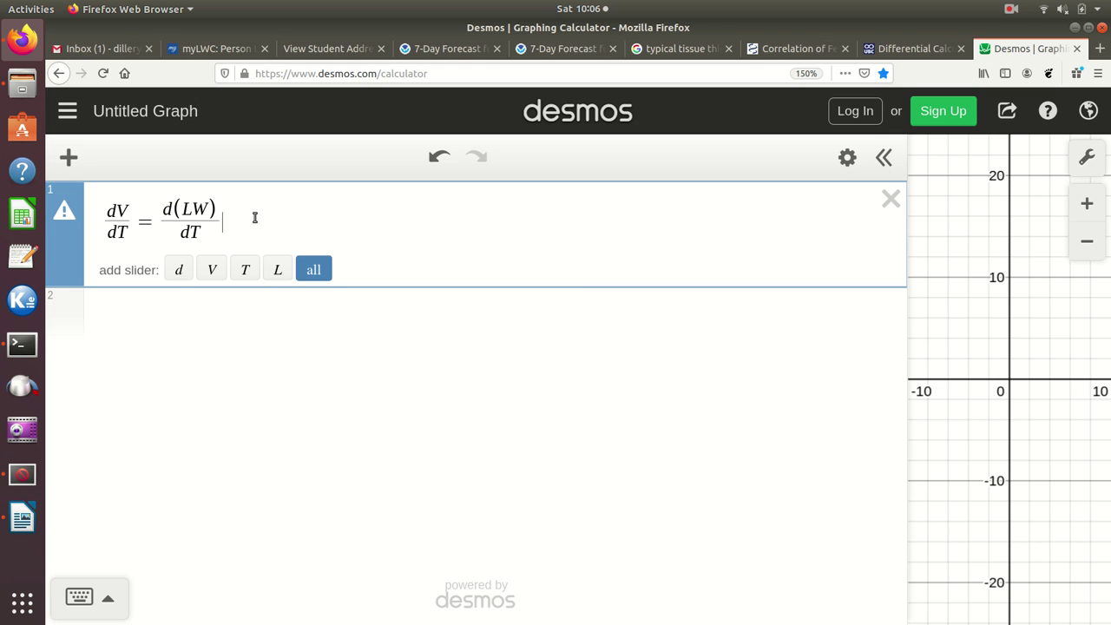
Append T after d(LW)/dT and change both dT denominators to lowercase dt
type("T")
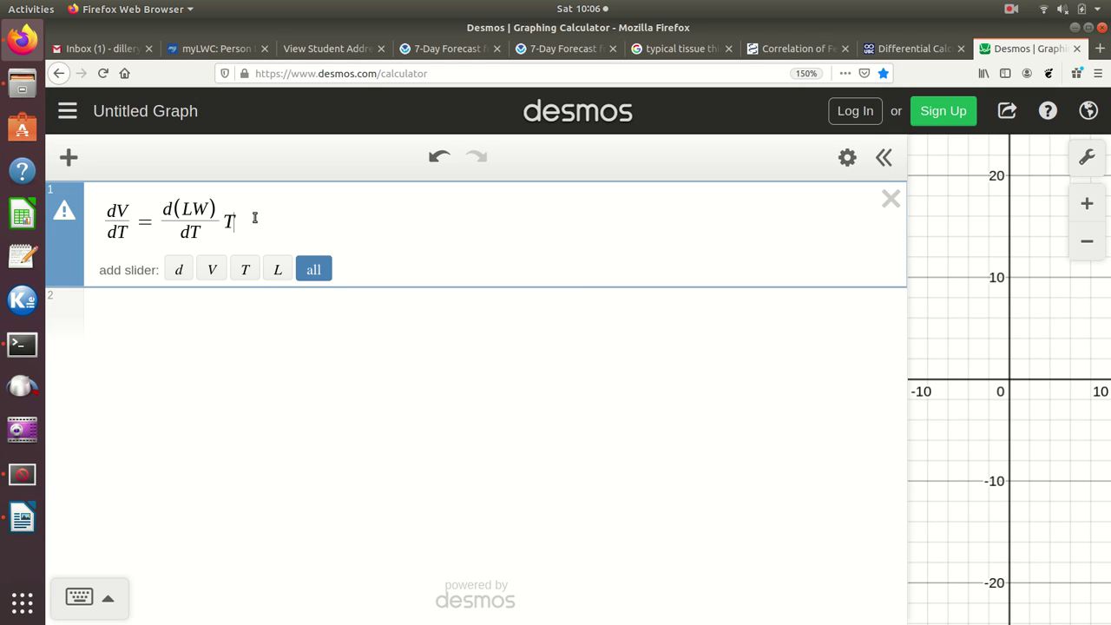
left_click(129, 234)
key("BackSpace")
type("t")
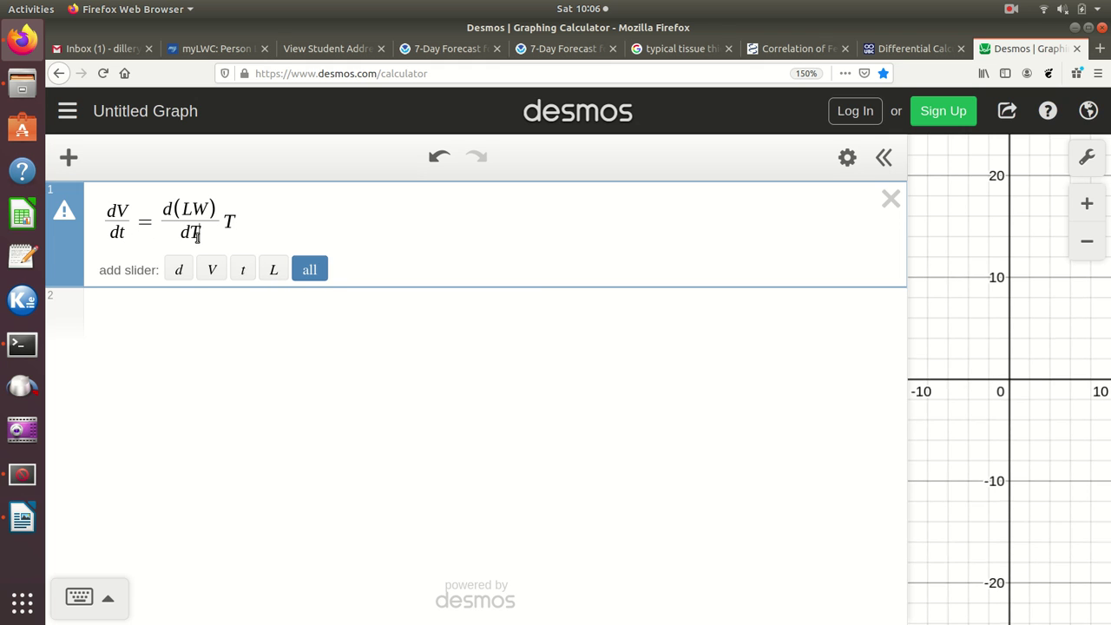
left_click_drag(201, 235, 192, 237)
key("BackSpace")
type("t")
Append + LW dT/dt to the expression and add sliders for d, V, t, L and W
left_click(256, 219)
type("+ ")
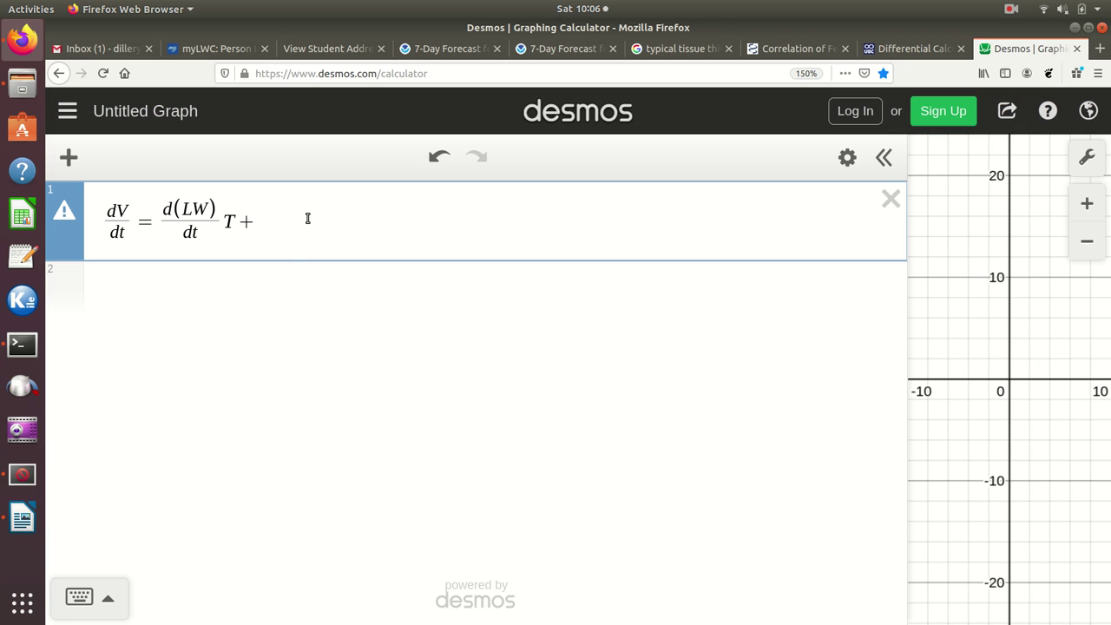
type("LW")
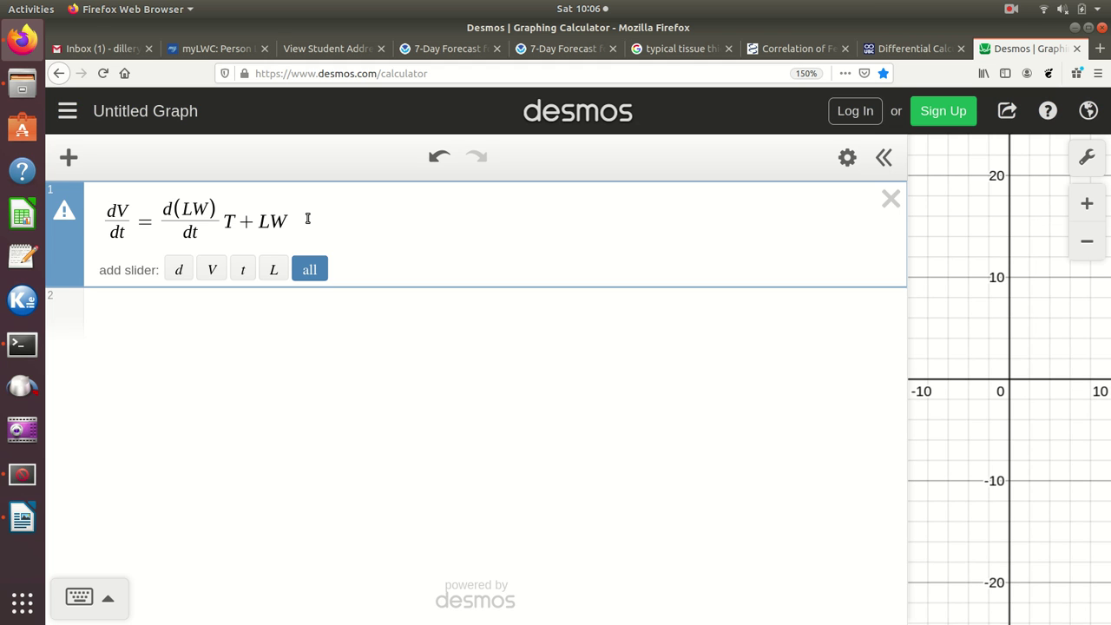
type("dT")
left_click(287, 223)
left_click_drag(289, 222, 328, 225)
type("/")
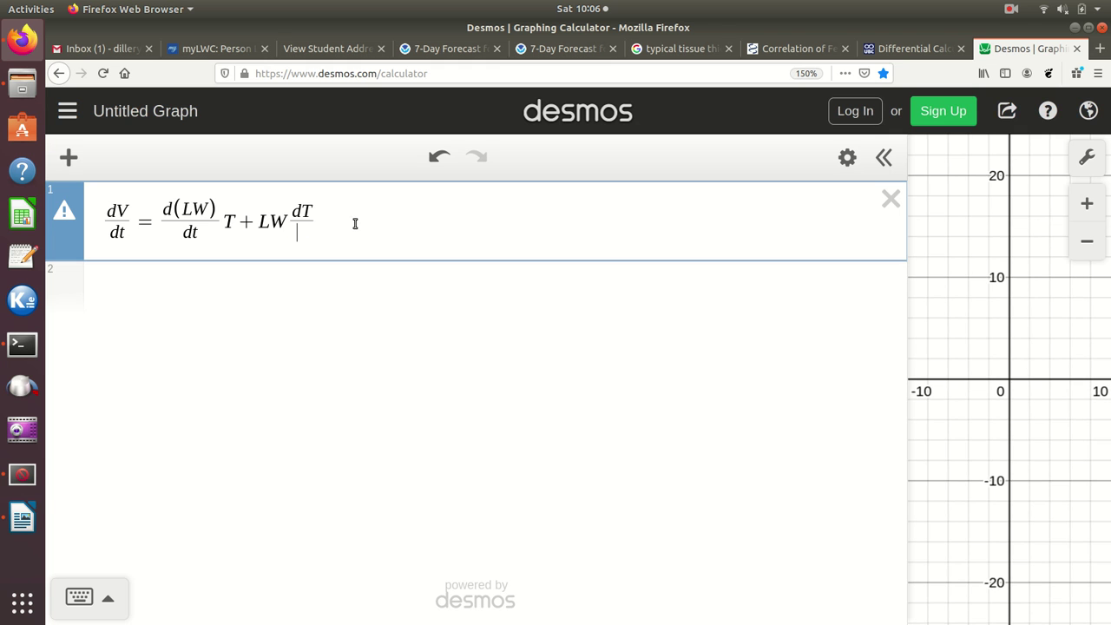
type("dt")
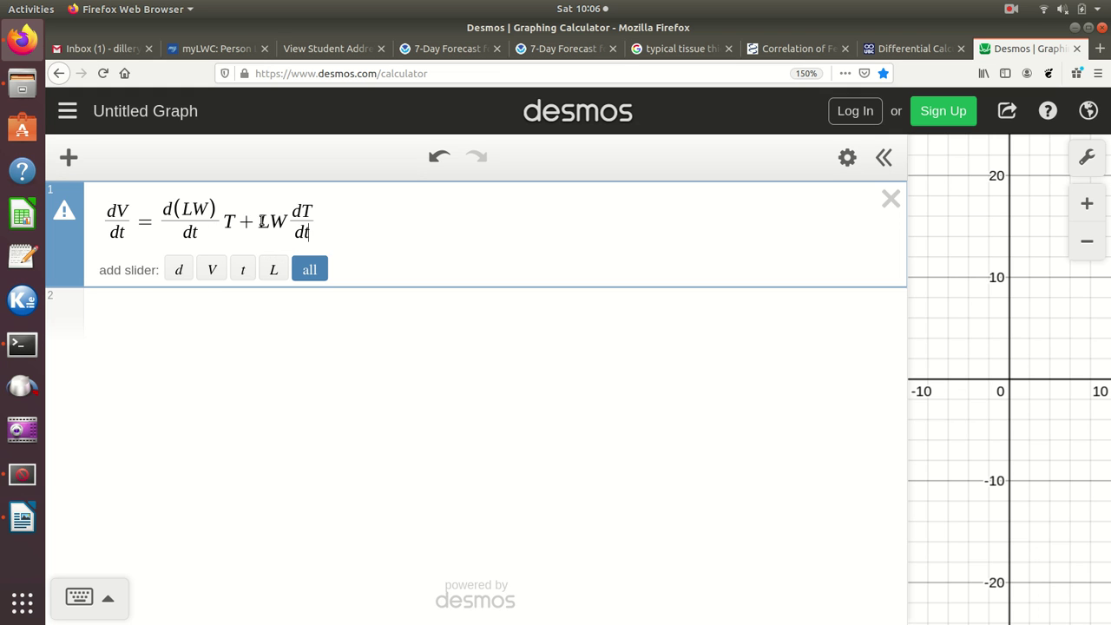
left_click(308, 271)
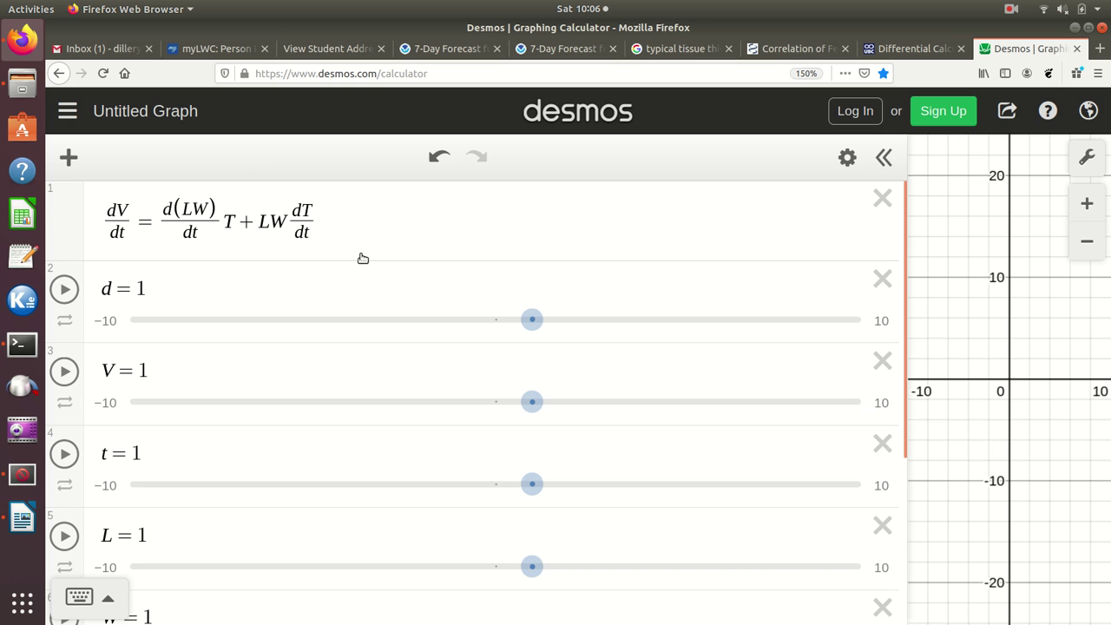
Zoom the Desmos page in twice, then switch back to the Writer report
key("ctrl+plus")
key("ctrl+plus")
key("ctrl+plus")
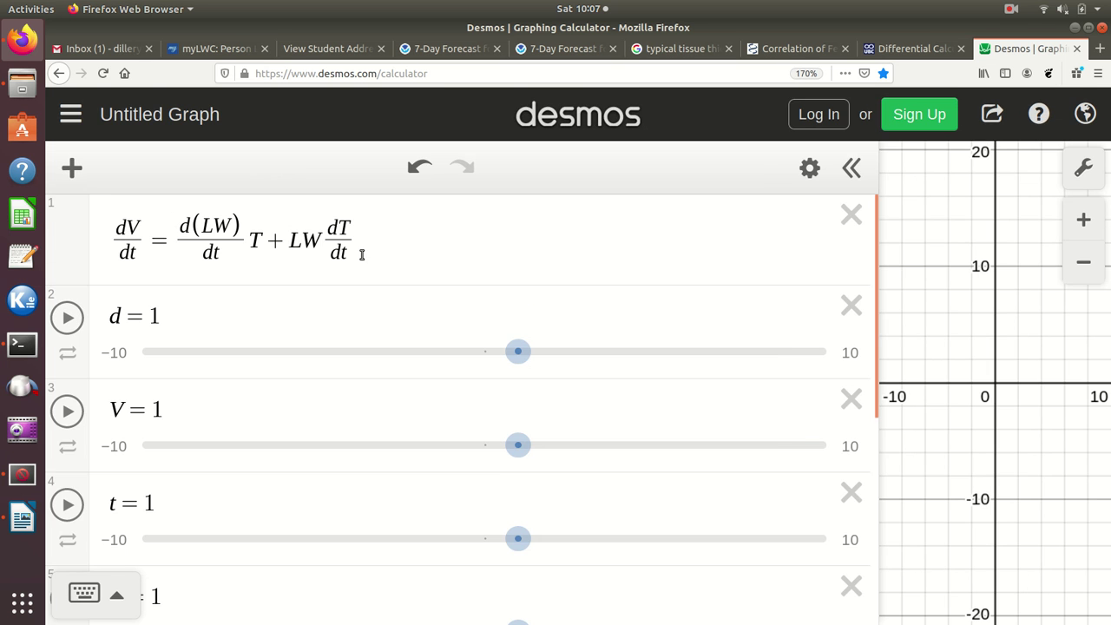
key("ctrl+plus")
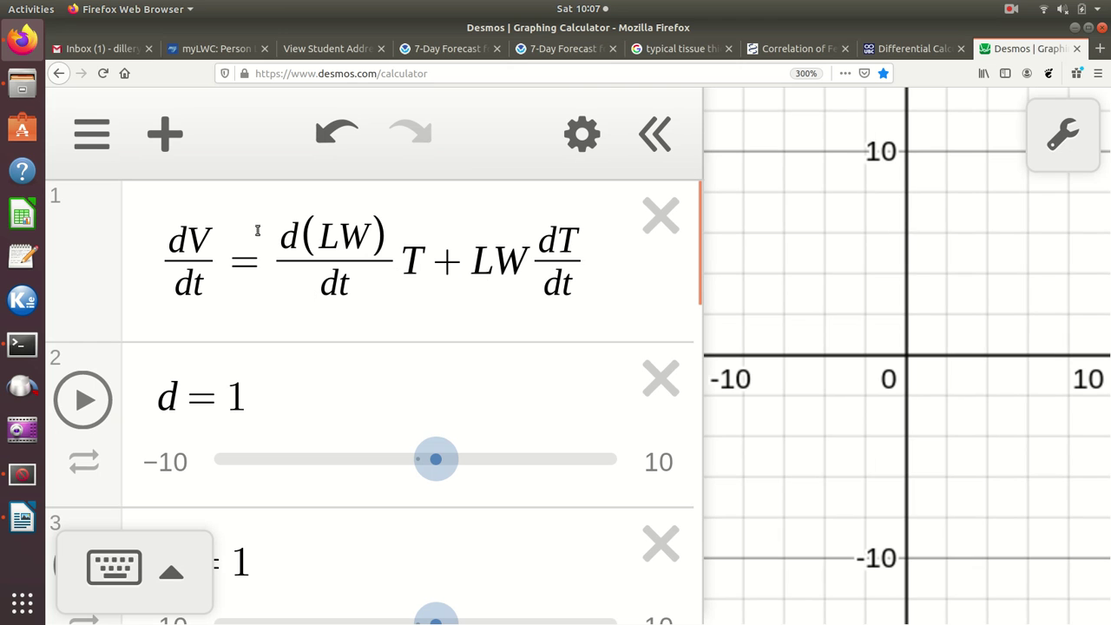
left_click(23, 519)
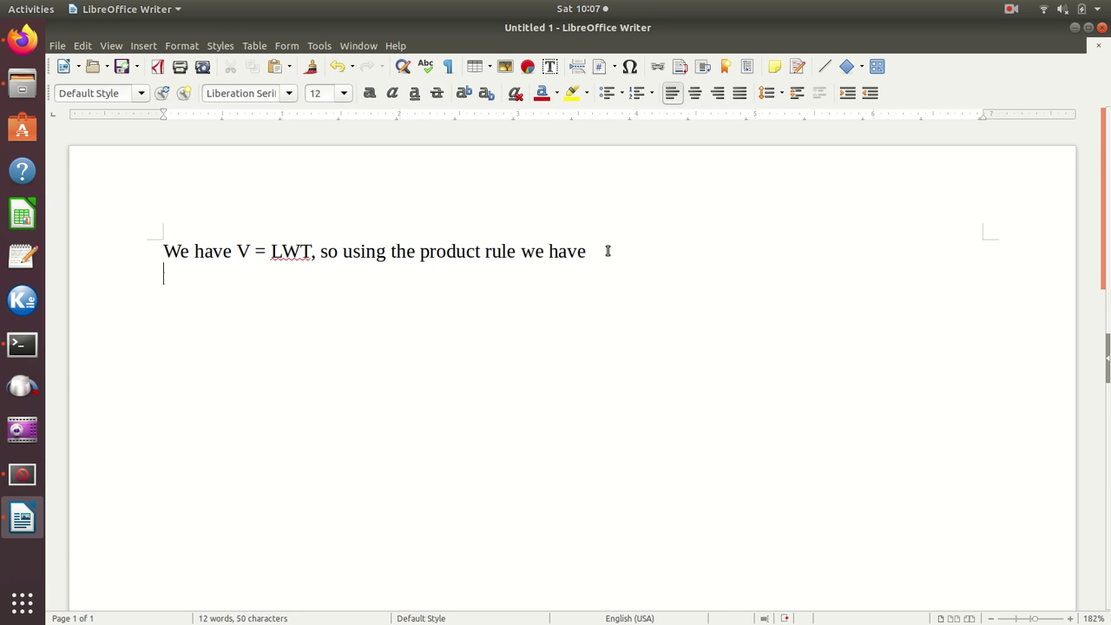
Paste the Desmos screenshot, crop it to just the dV/dt equation, and place it under the sentence
key("ctrl+v")
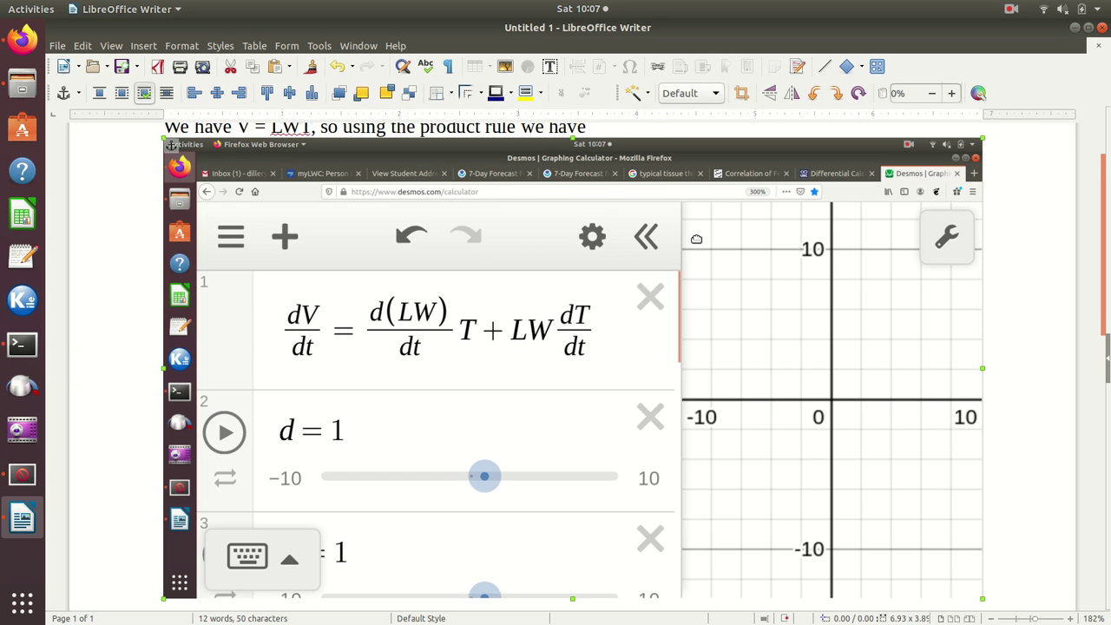
left_click(743, 95)
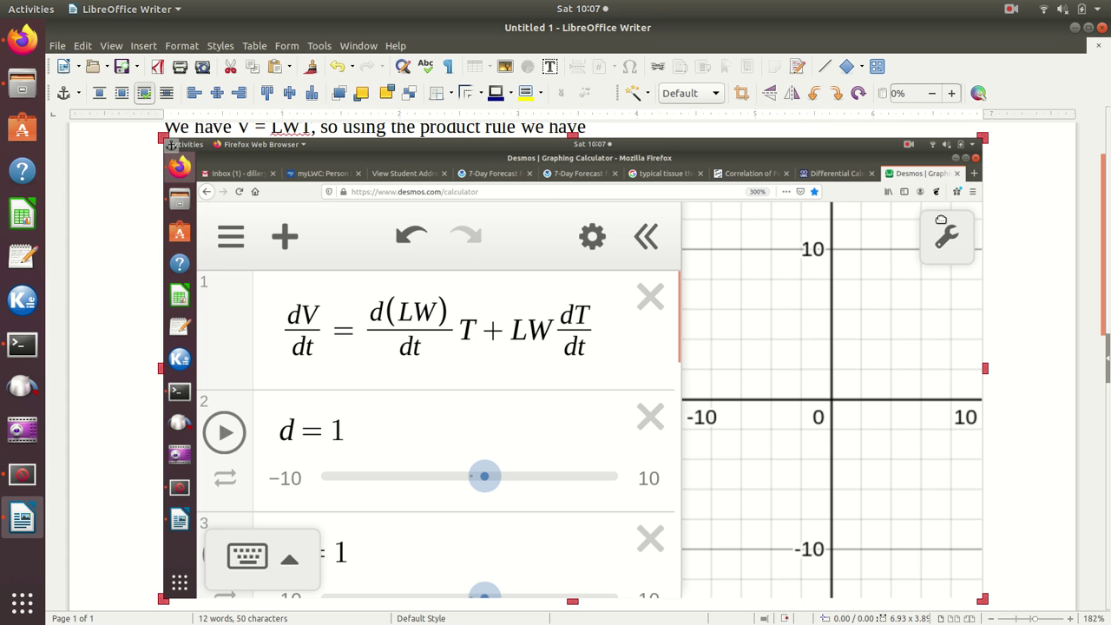
left_click_drag(984, 139, 622, 282)
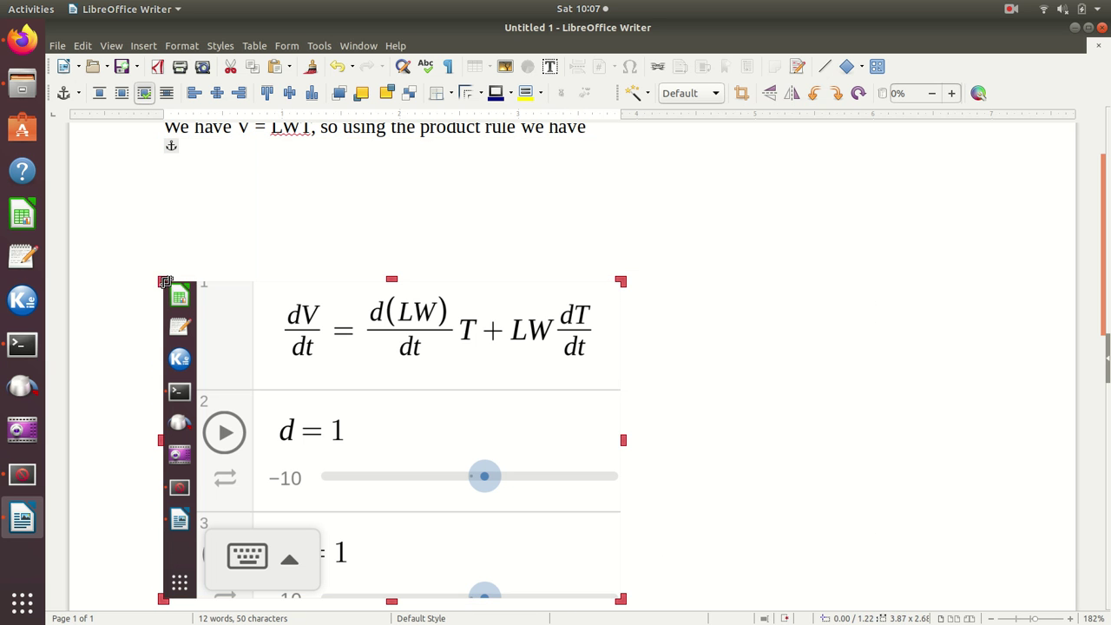
left_click_drag(165, 282, 273, 290)
left_click_drag(447, 600, 459, 375)
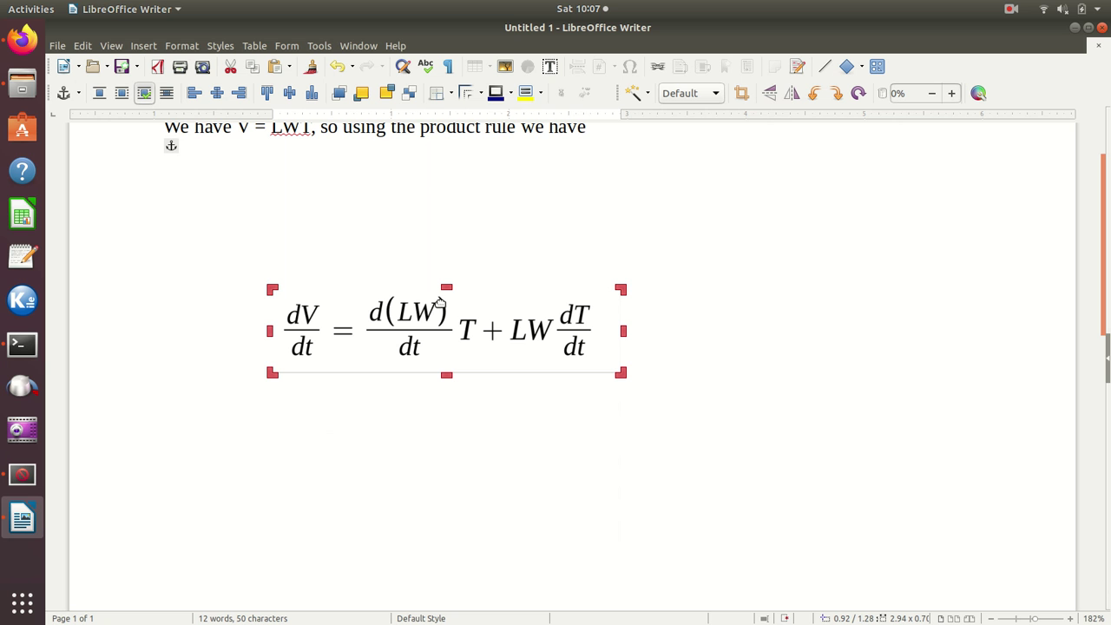
left_click_drag(428, 303, 415, 201)
scroll(775, 341, "up", 3)
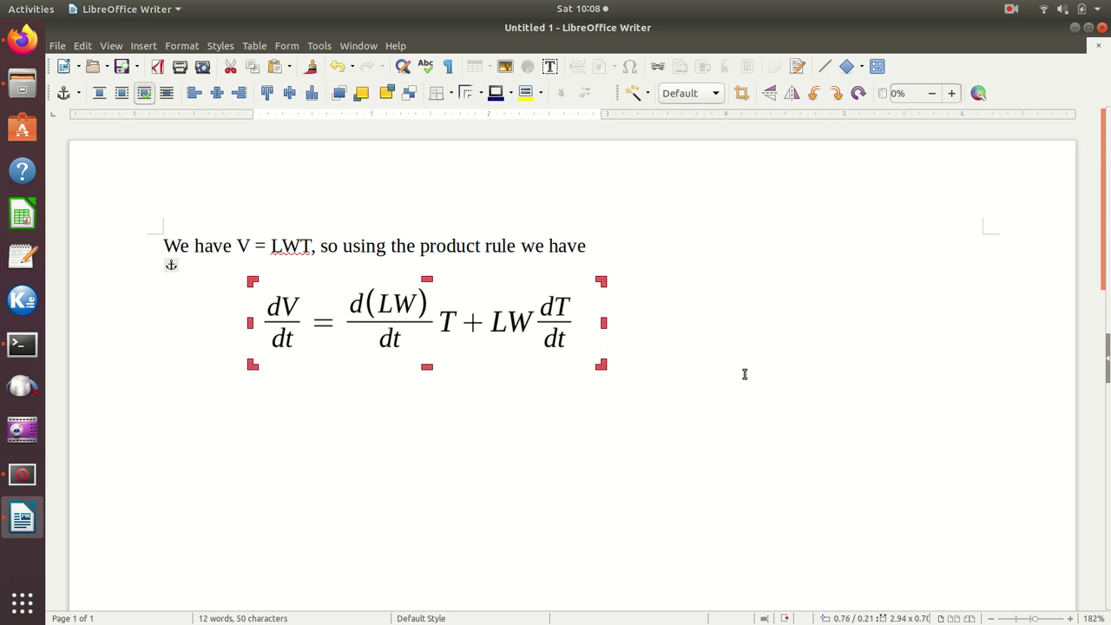
Shrink the cropped dV/dt equation image beneath the product-rule sentence
left_click(310, 471)
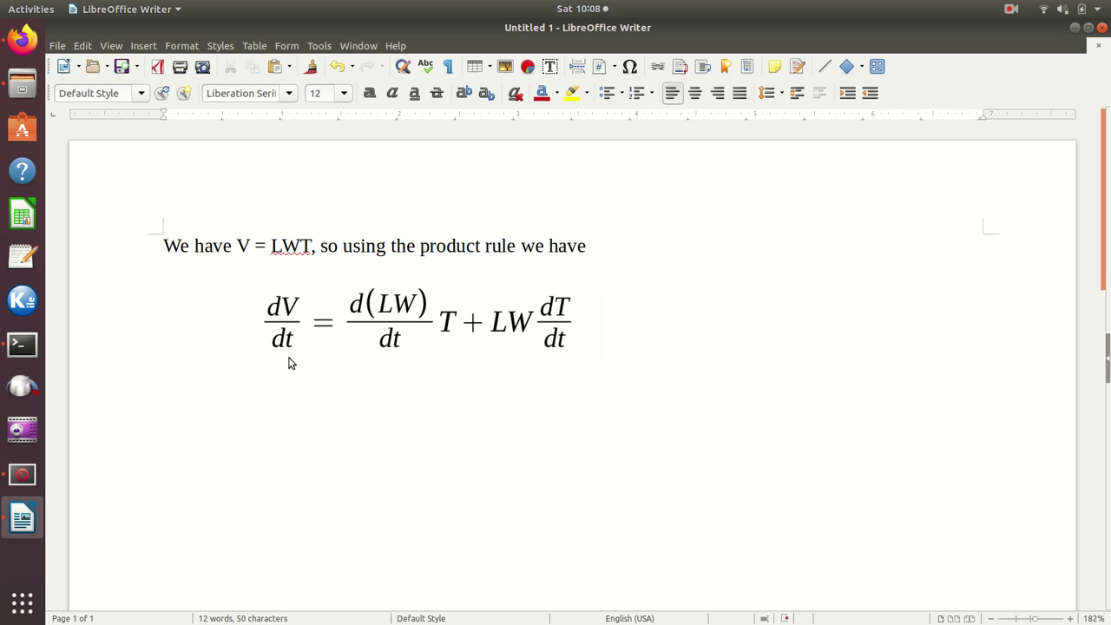
left_click(339, 330)
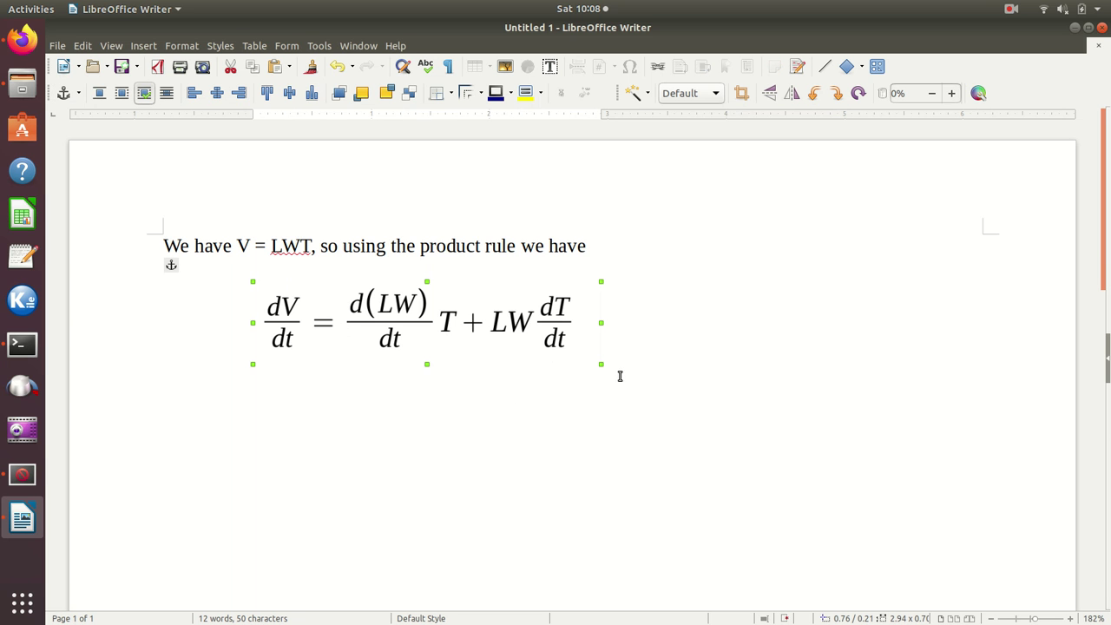
left_click_drag(596, 360, 518, 311)
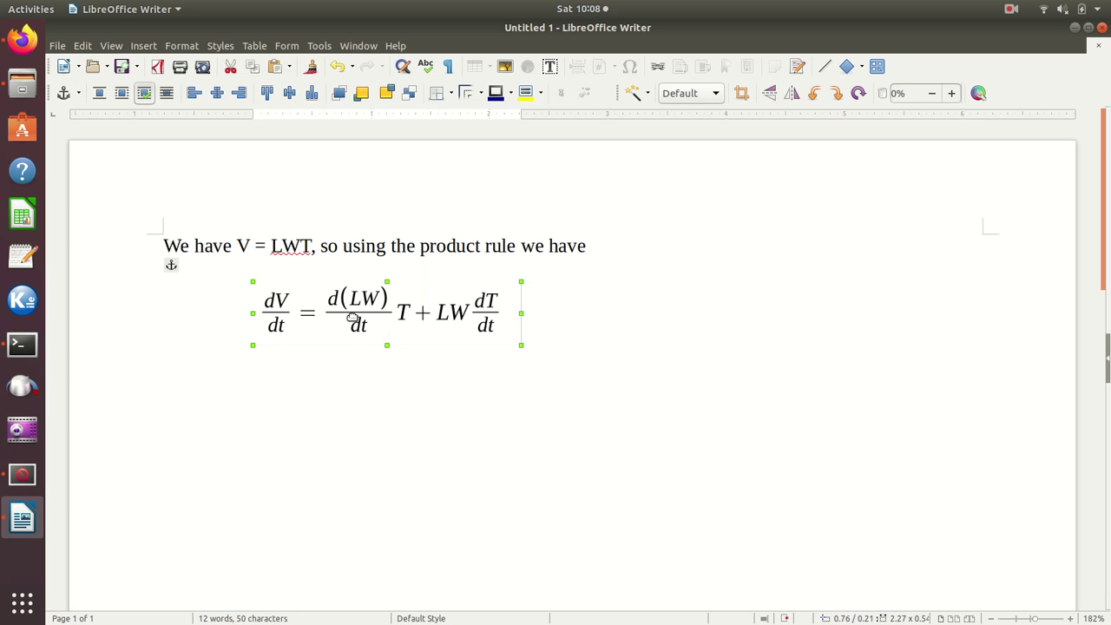
left_click(351, 392)
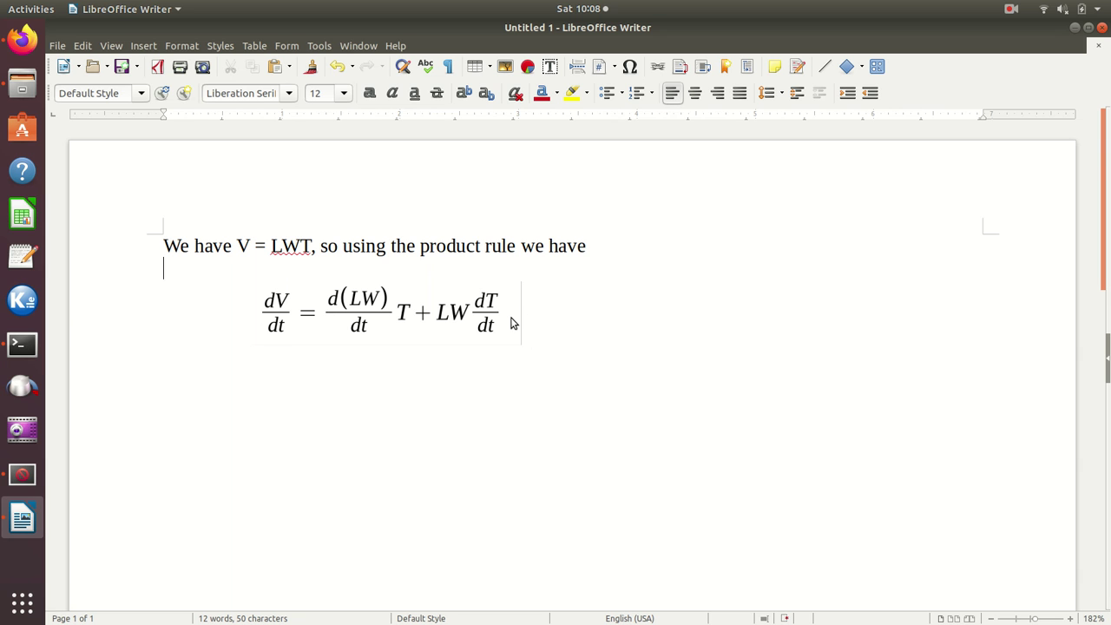
Crop a thin strip off the right edge of the equation image
left_click(511, 323)
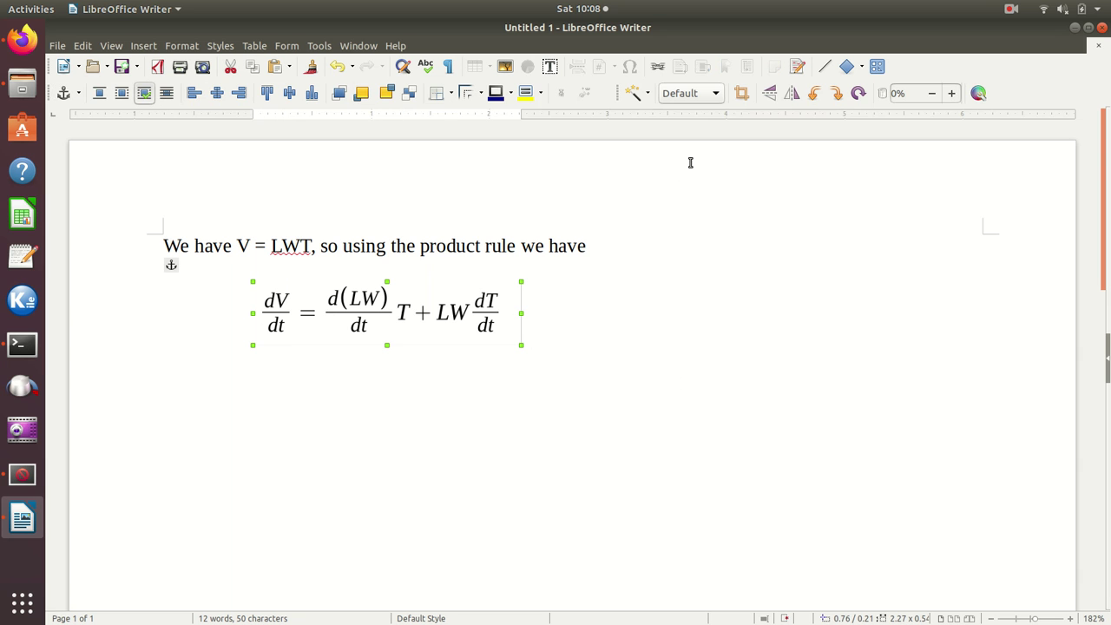
left_click(742, 95)
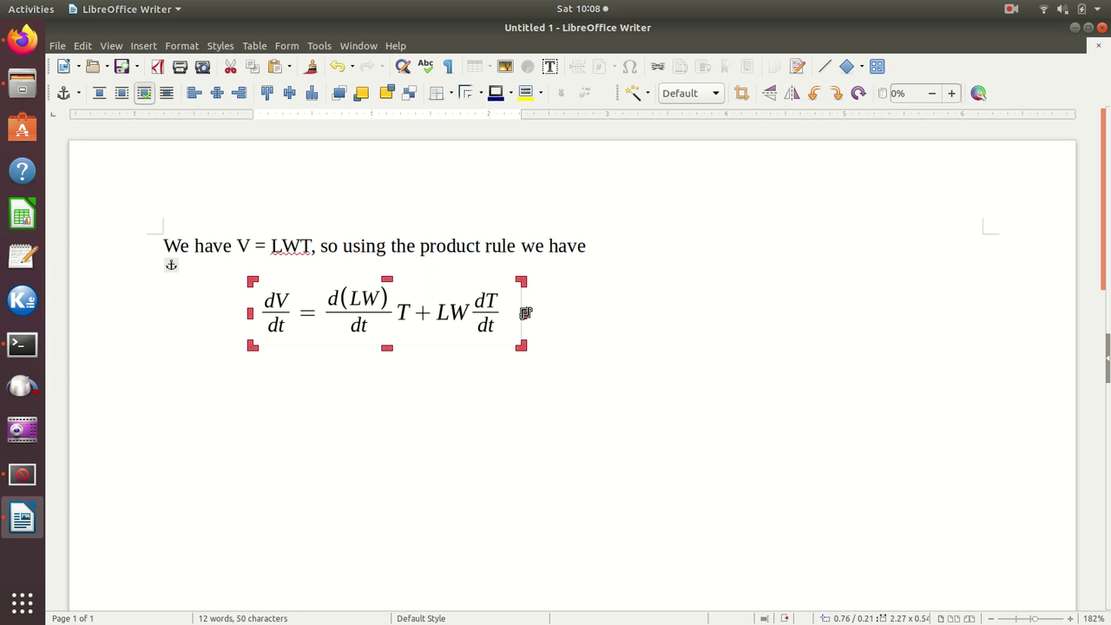
left_click_drag(524, 314, 518, 313)
left_click(632, 323)
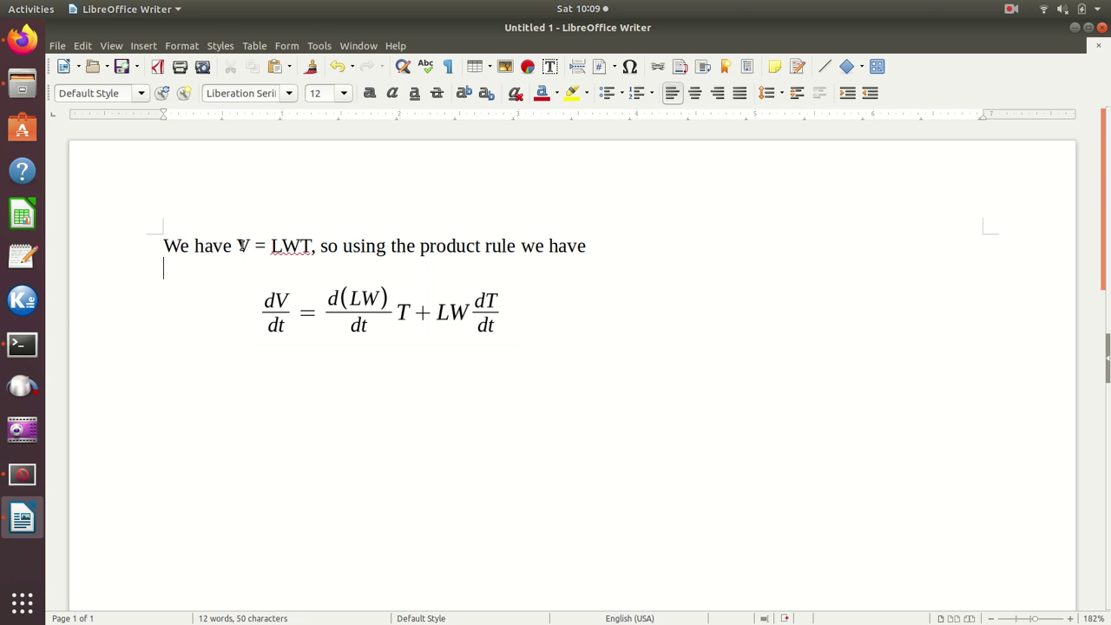
Italicize 'V = LWT' in the sentence 'We have V = LWT, so using the product rule we have'
left_click_drag(238, 246, 309, 246)
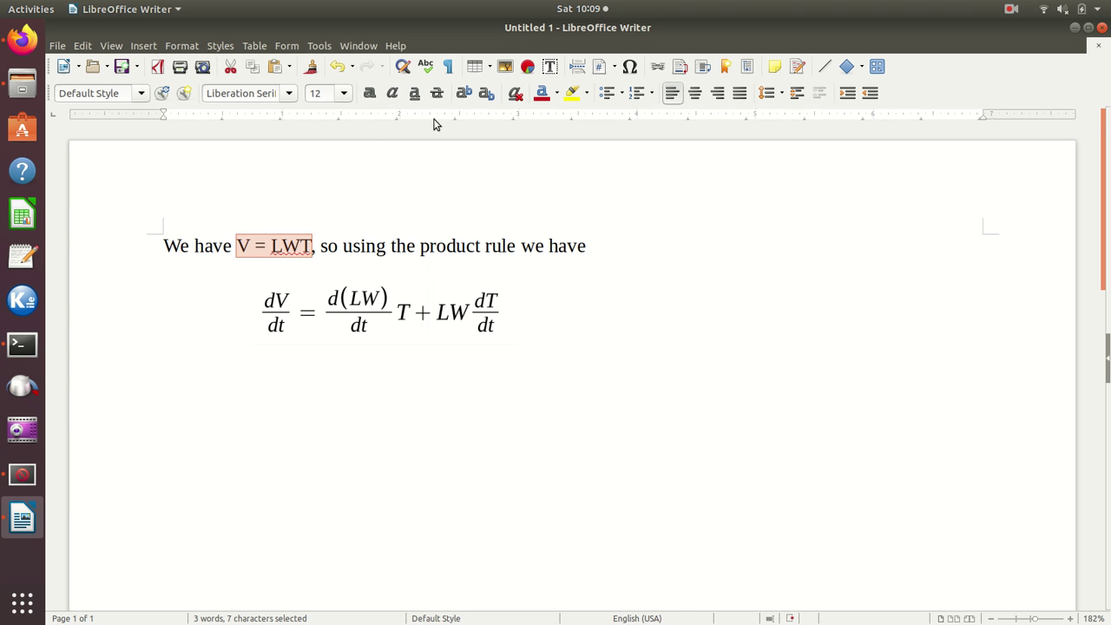
left_click(392, 93)
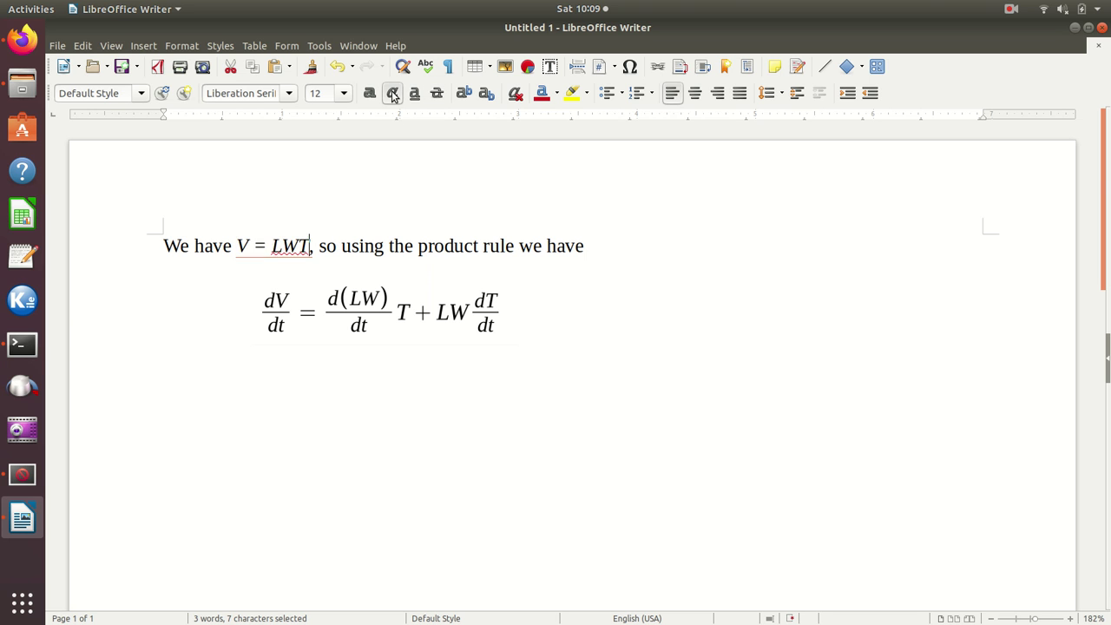
left_click(345, 375)
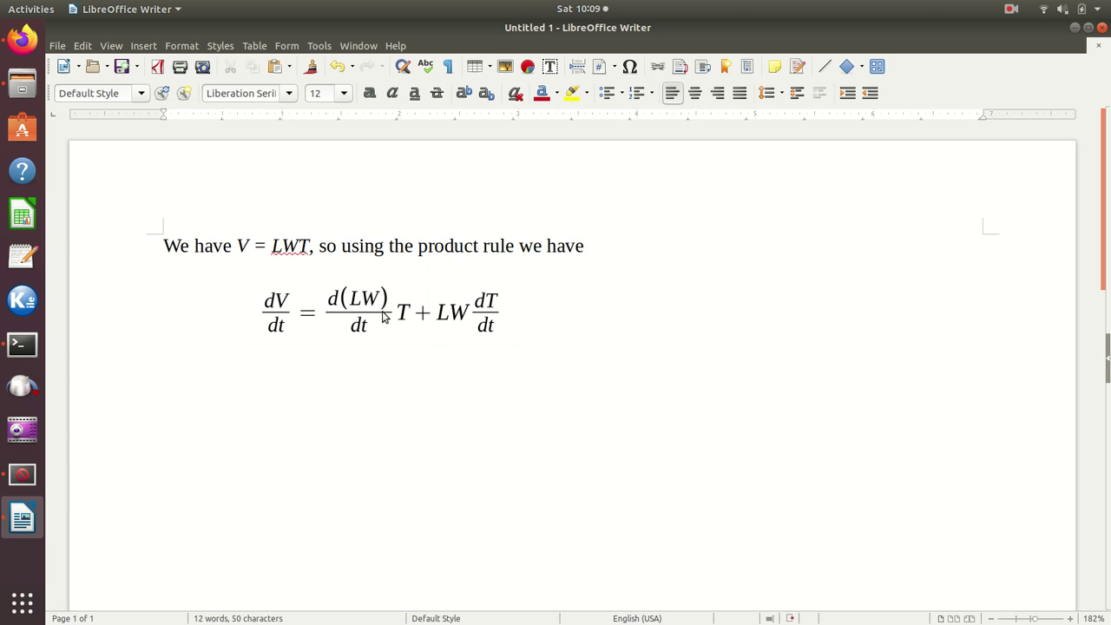